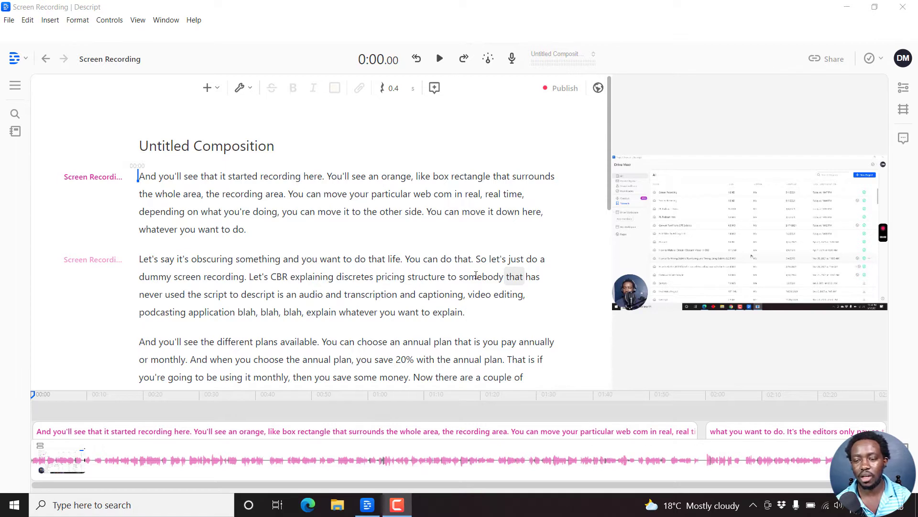
# Step: Insert a Progress Bar at the very start of the script and select its short clip
pyautogui.click(300, 210)
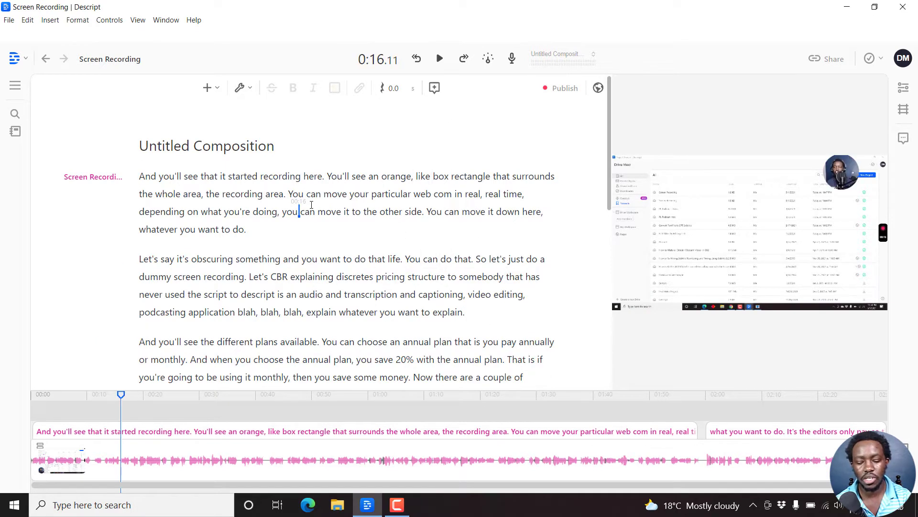
pyautogui.hotkey('ctrl', 'k')
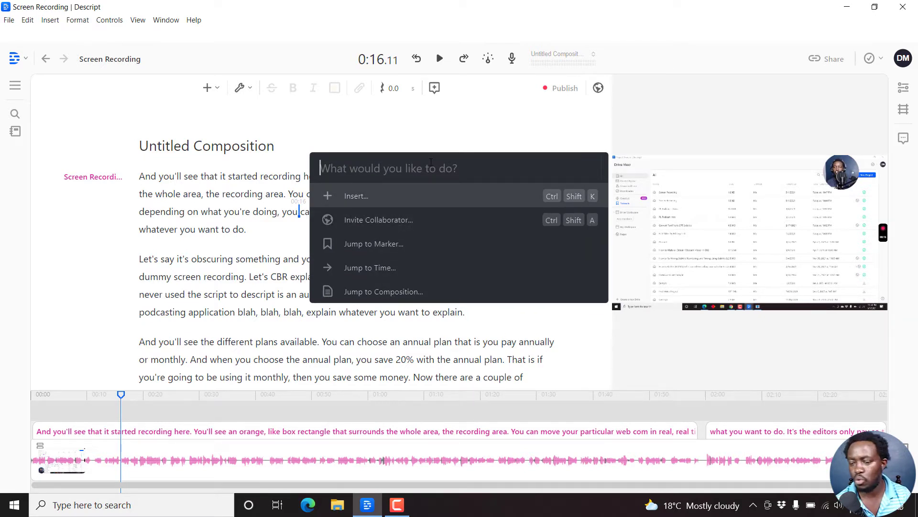
pyautogui.click(143, 176)
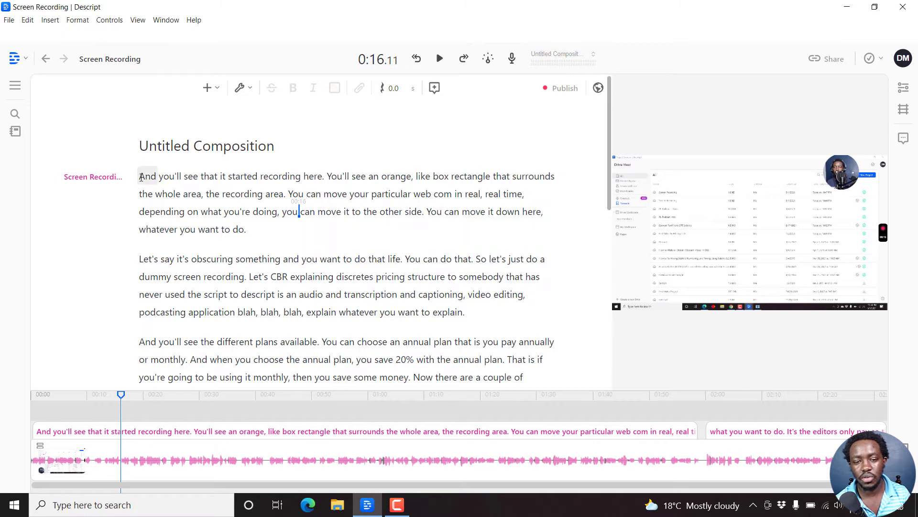
pyautogui.click(210, 88)
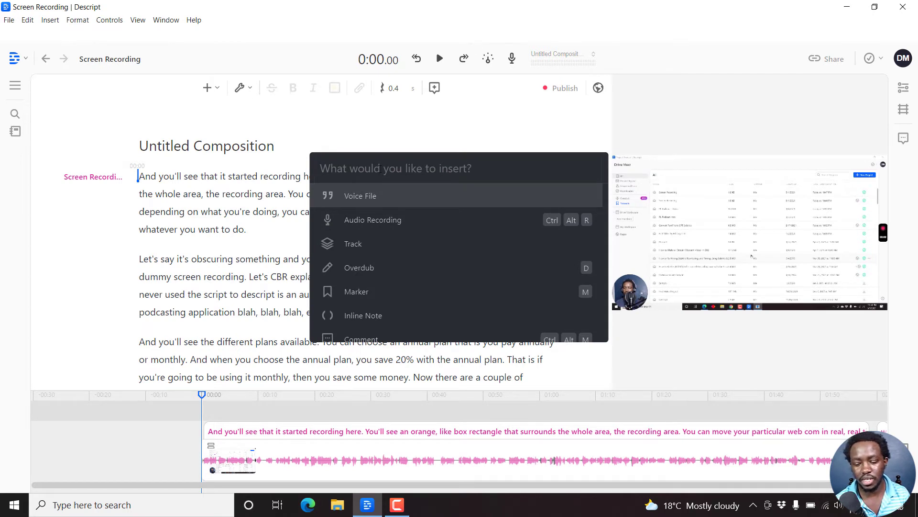
pyautogui.write('p')
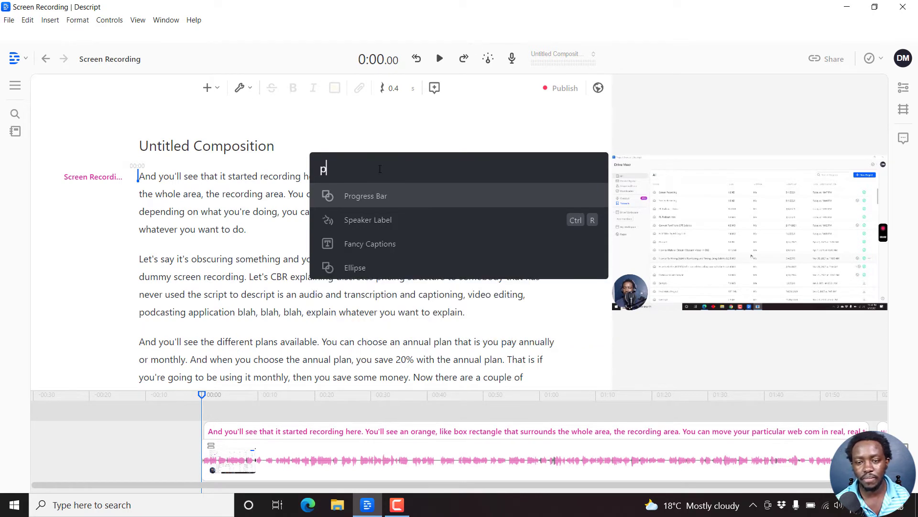
pyautogui.click(403, 199)
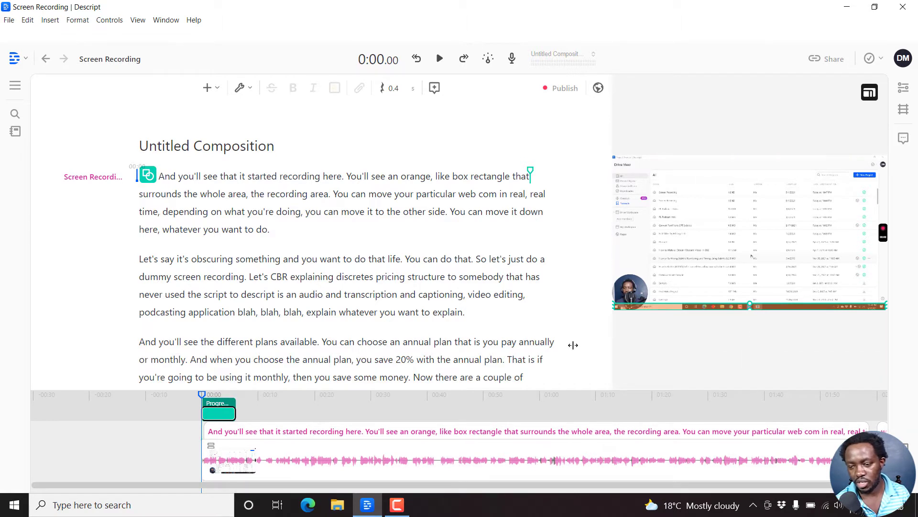
pyautogui.click(221, 414)
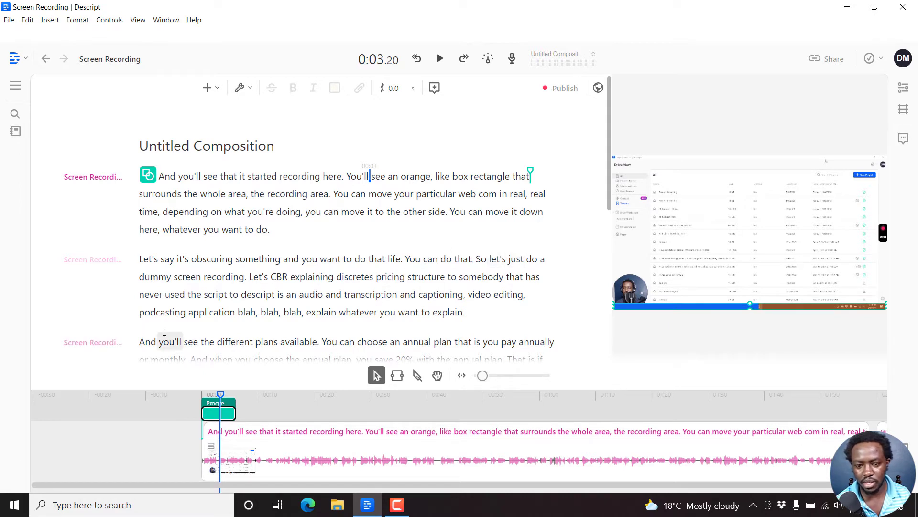
# Step: Delete the short bar, select the whole script, and insert a Progress Bar spanning all of it
pyautogui.press('Delete')
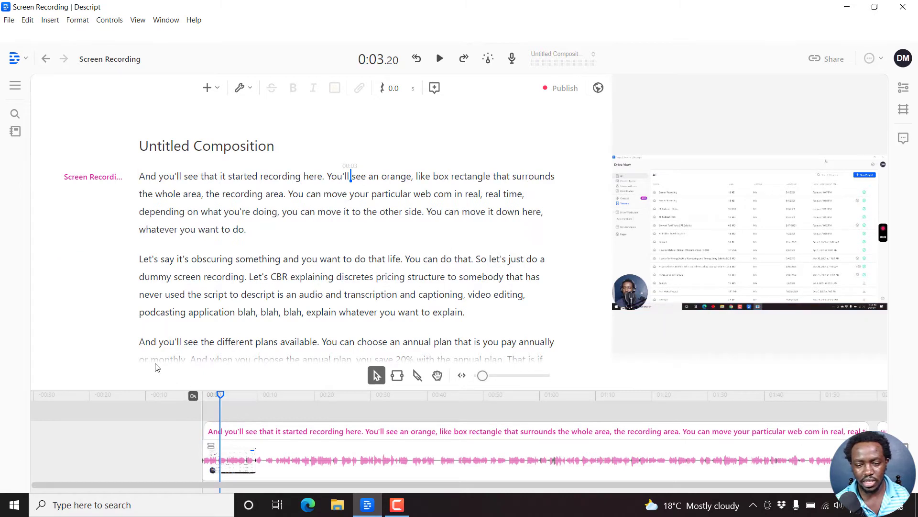
pyautogui.click(138, 177)
pyautogui.hotkey('ctrl', 'a')
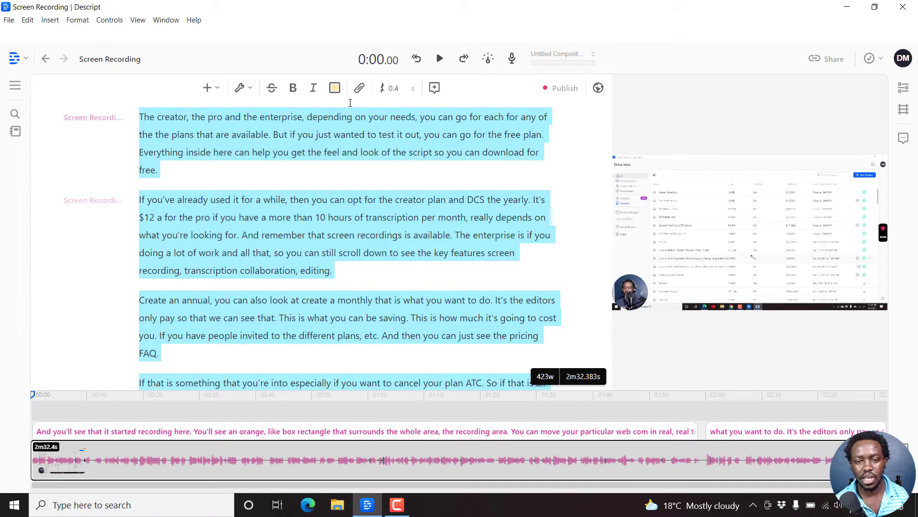
pyautogui.click(221, 90)
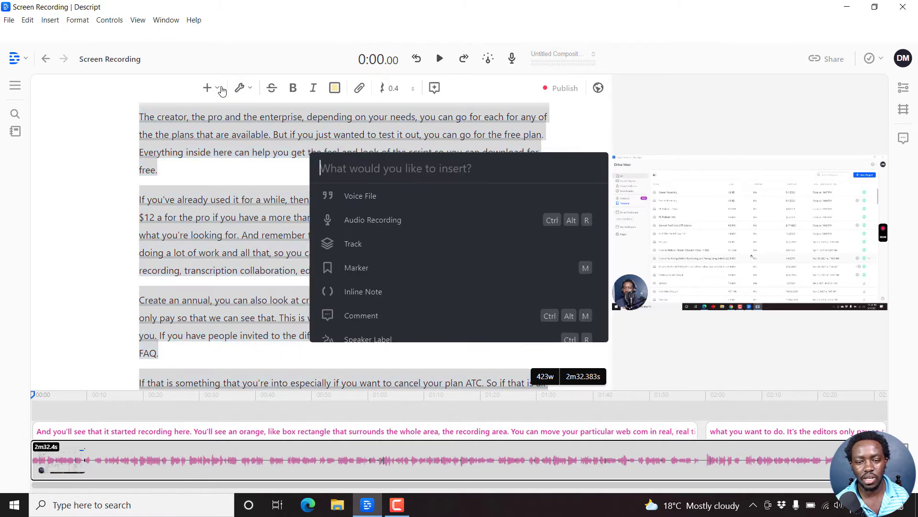
pyautogui.write('p')
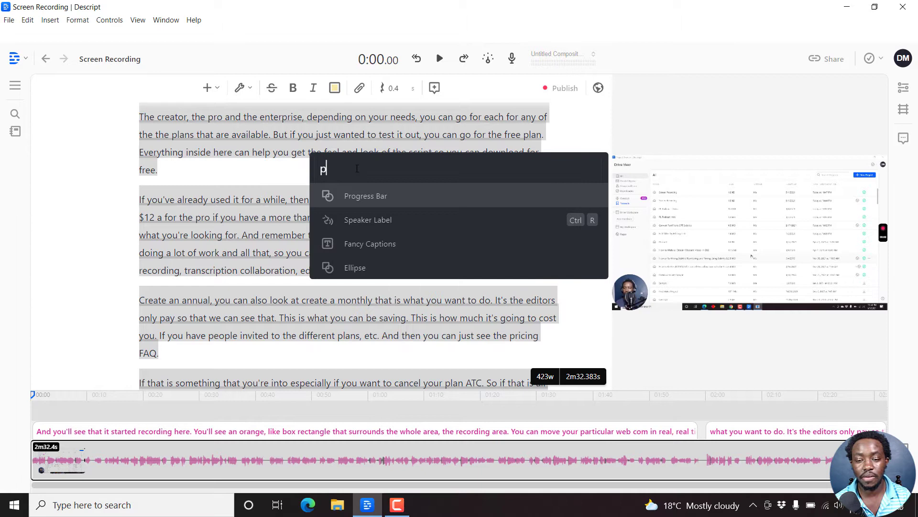
pyautogui.click(365, 196)
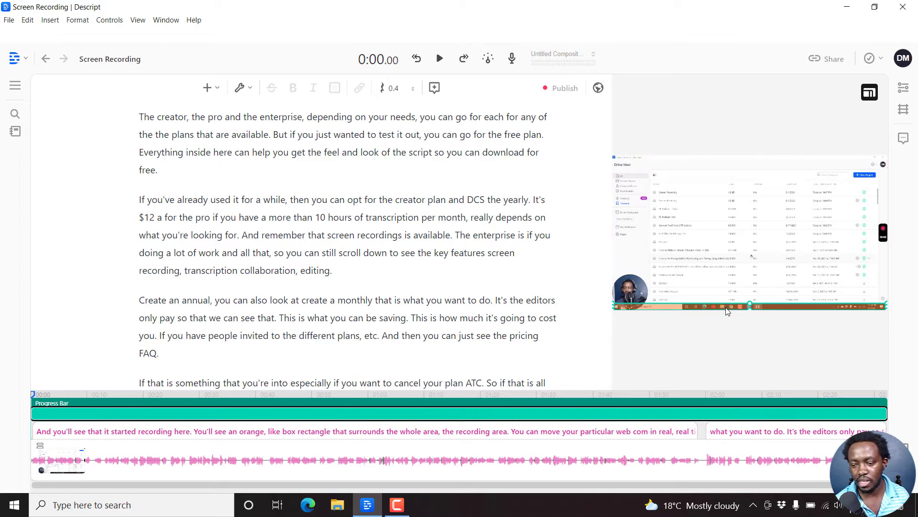
# Step: Drag the progress bar to the video's top edge and show the Clip Inspector
pyautogui.moveTo(728, 310); pyautogui.dragTo(713, 159)
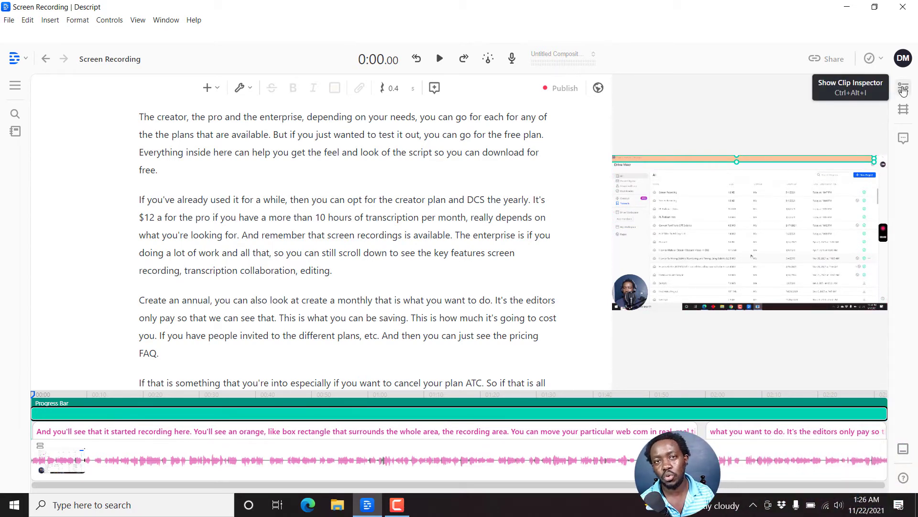
pyautogui.click(903, 90)
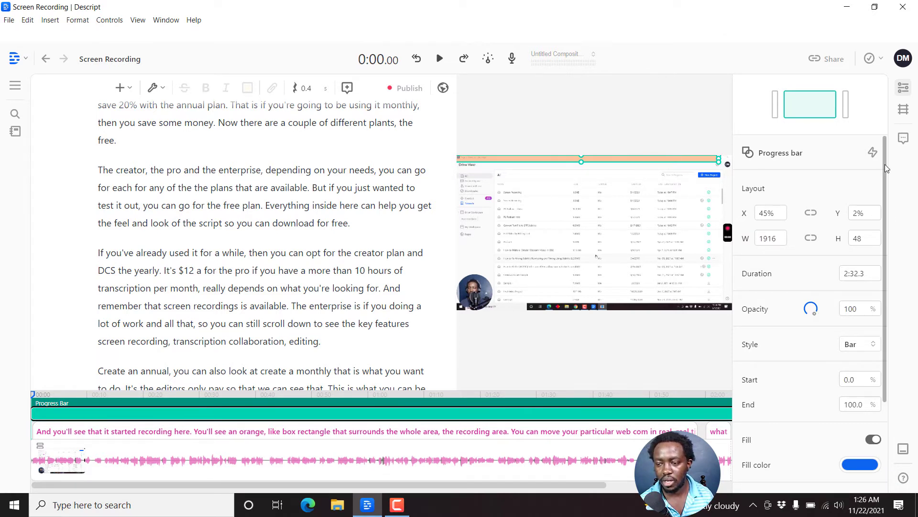
# Step: Try the Ring and Pie styles, then set the progress indicator's Style to Bar
pyautogui.scroll(-3, 885, 164)
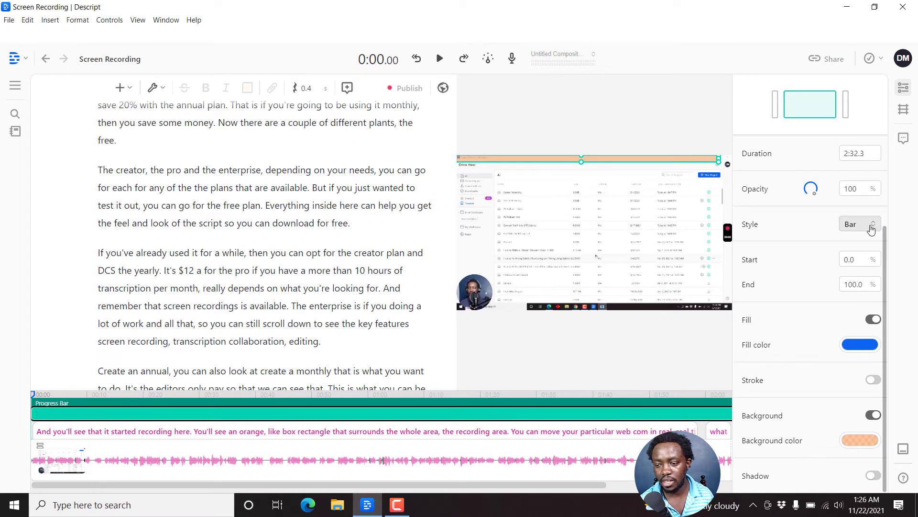
pyautogui.click(871, 229)
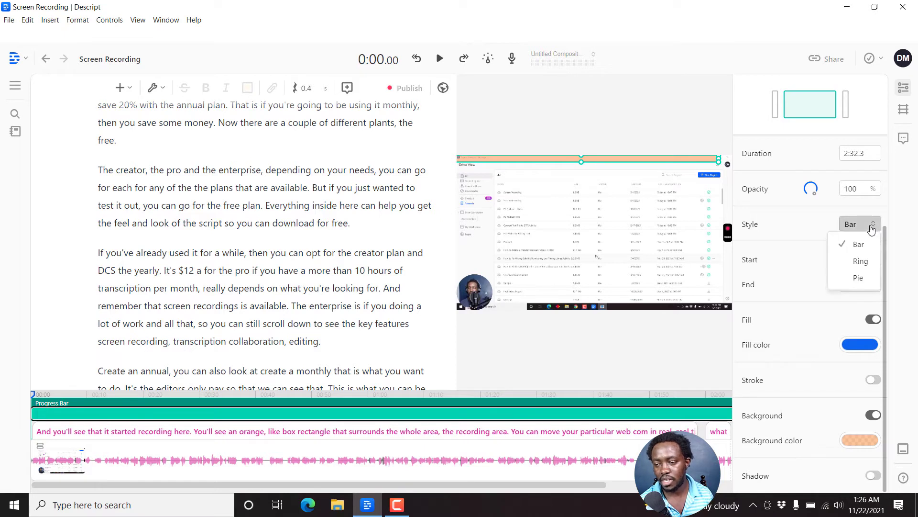
pyautogui.click(861, 262)
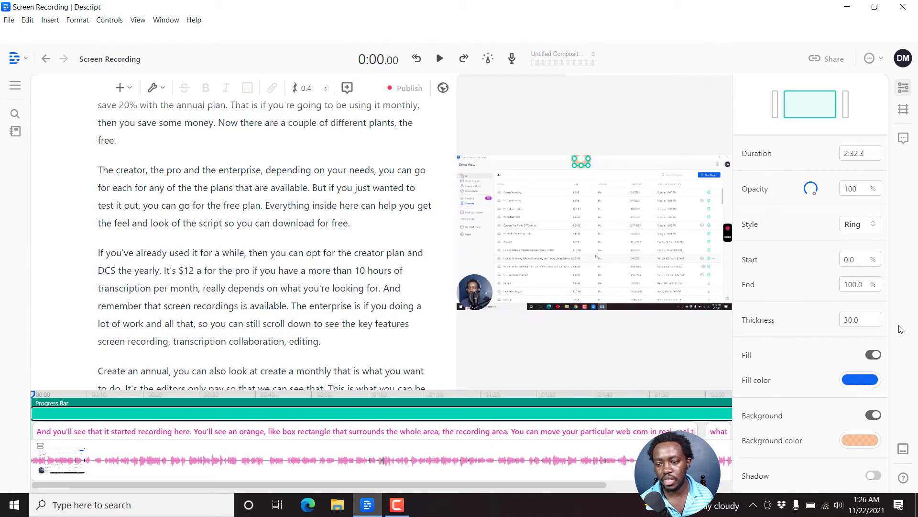
pyautogui.click(864, 225)
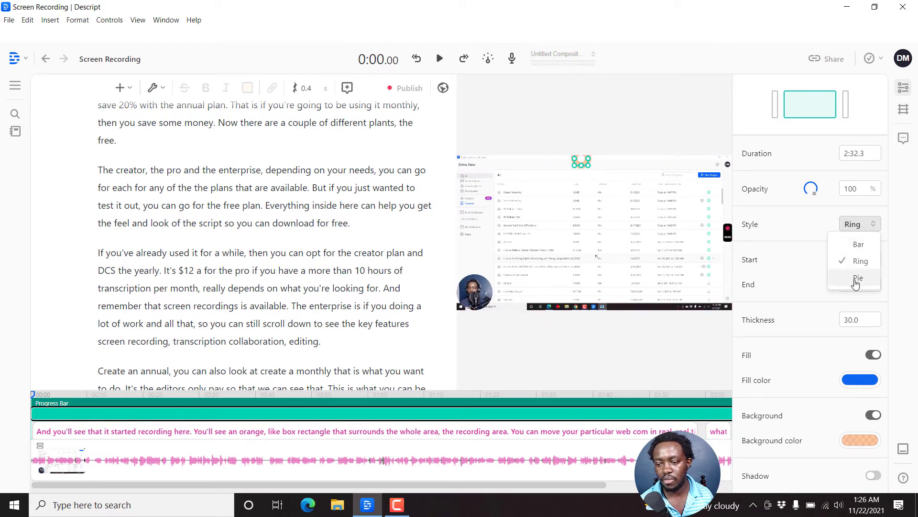
pyautogui.click(858, 278)
pyautogui.click(852, 224)
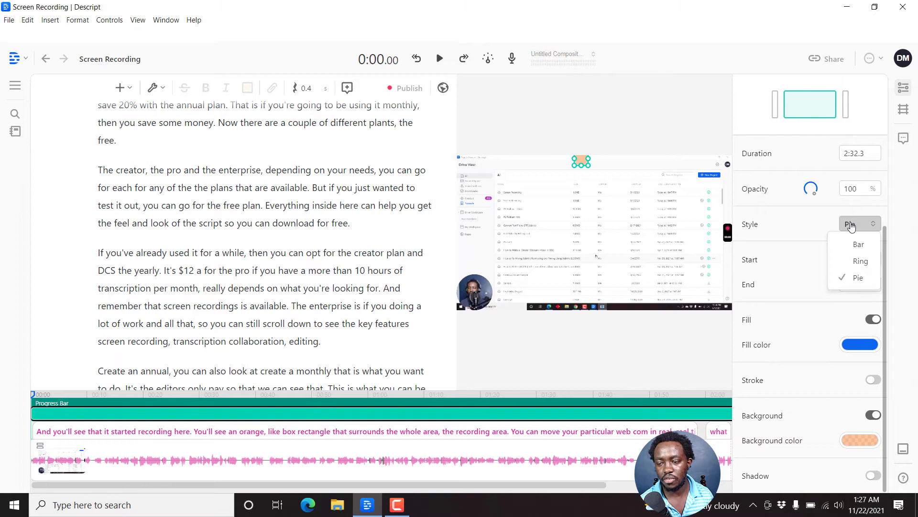
pyautogui.click(854, 245)
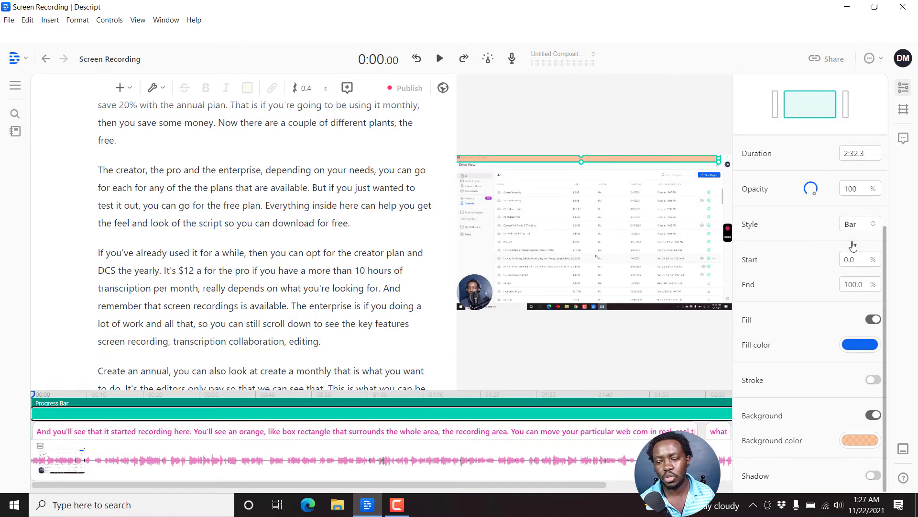
# Step: Set the progress bar's fill colour to red
pyautogui.click(860, 346)
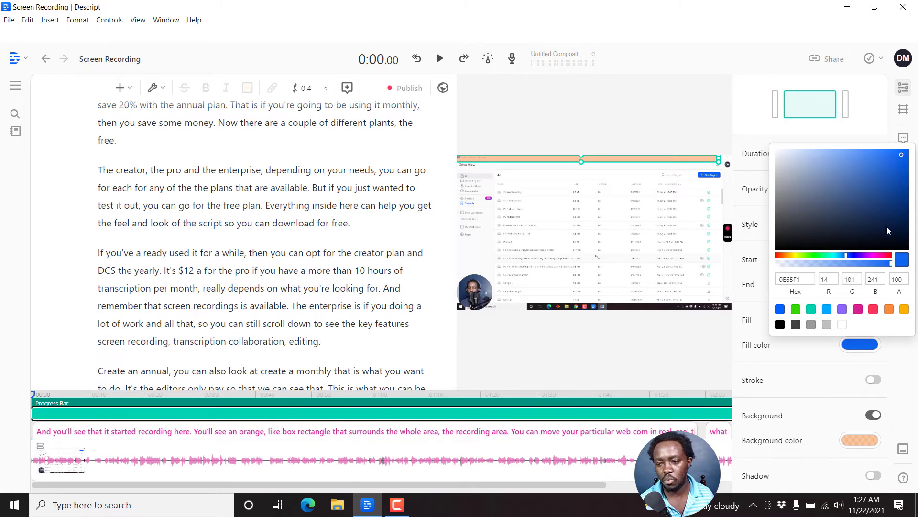
pyautogui.click(874, 311)
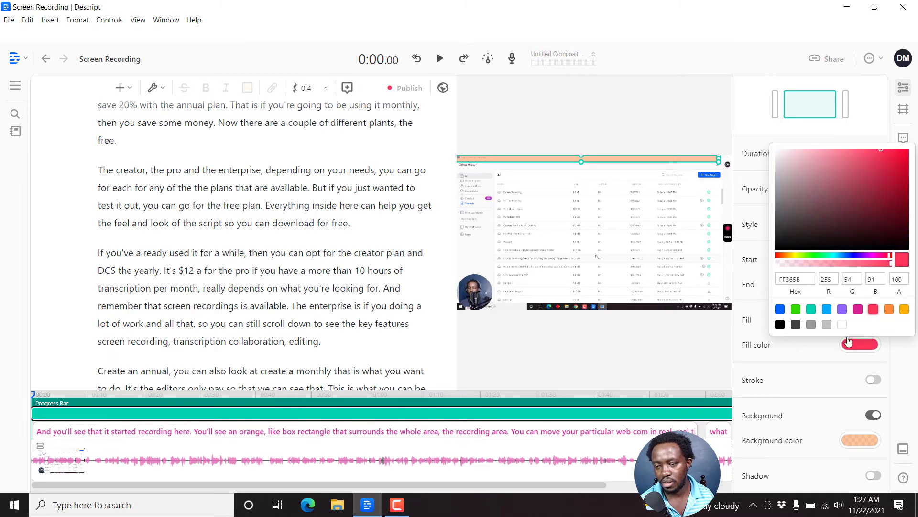
pyautogui.click(752, 317)
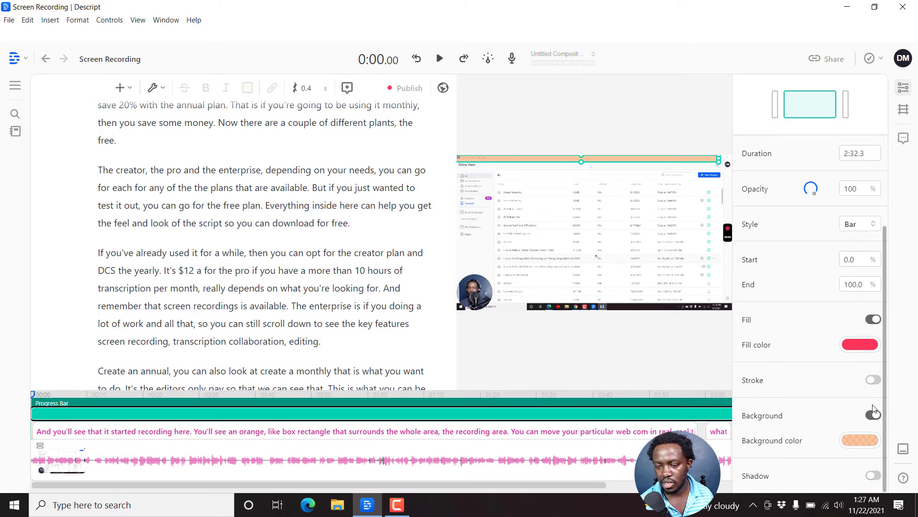
# Step: Change the progress bar's background colour to green
pyautogui.click(856, 444)
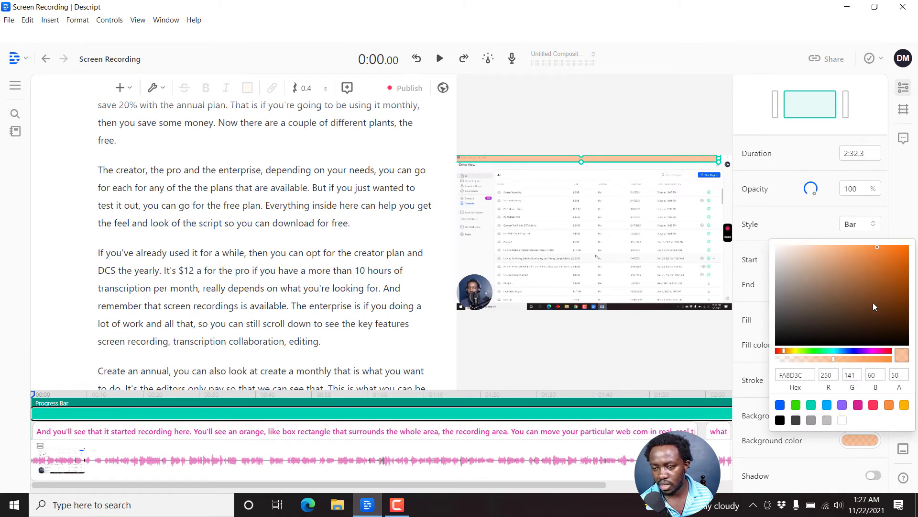
pyautogui.click(822, 350)
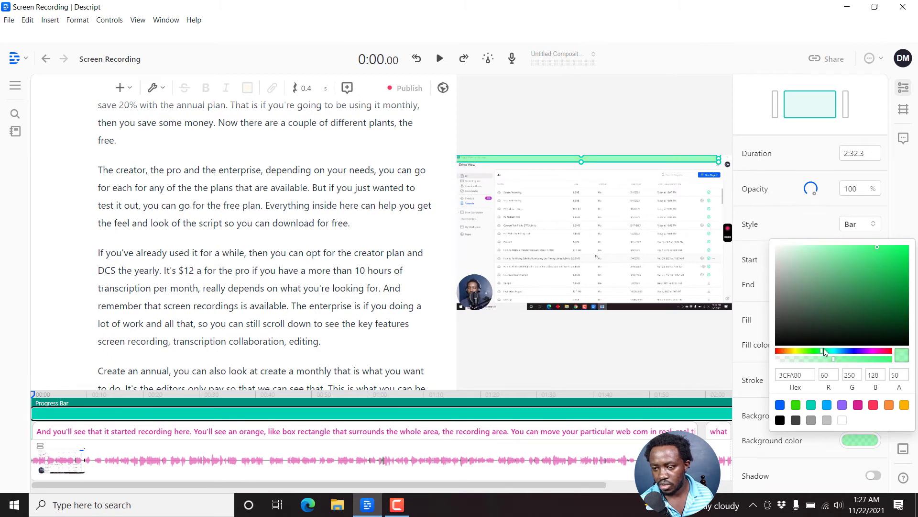
pyautogui.click(797, 448)
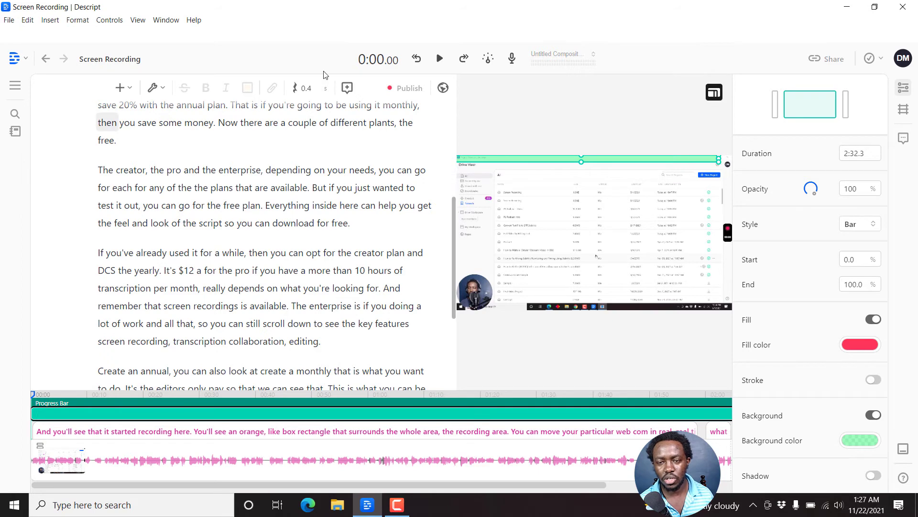
# Step: Enlarge the video preview, then drag the progress bar's right end out to the frame edge
pyautogui.doubleClick(271, 283)
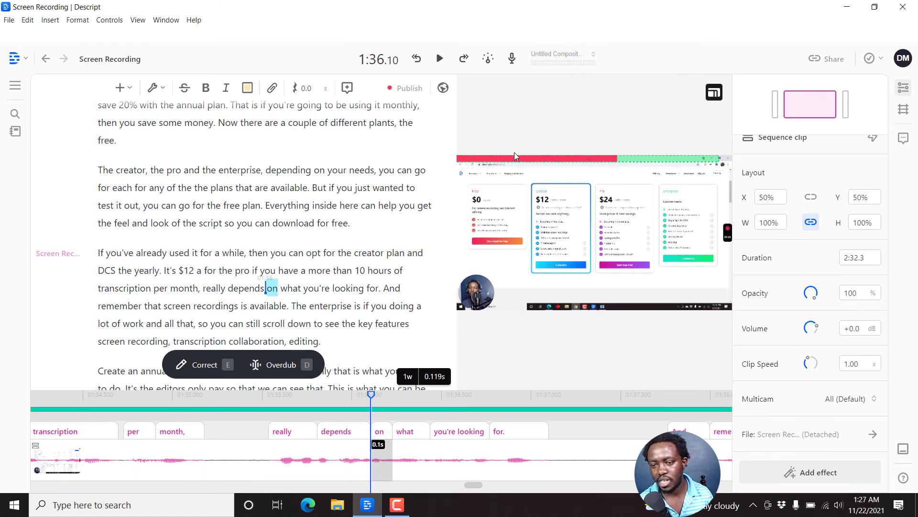
pyautogui.moveTo(457, 126); pyautogui.dragTo(303, 141)
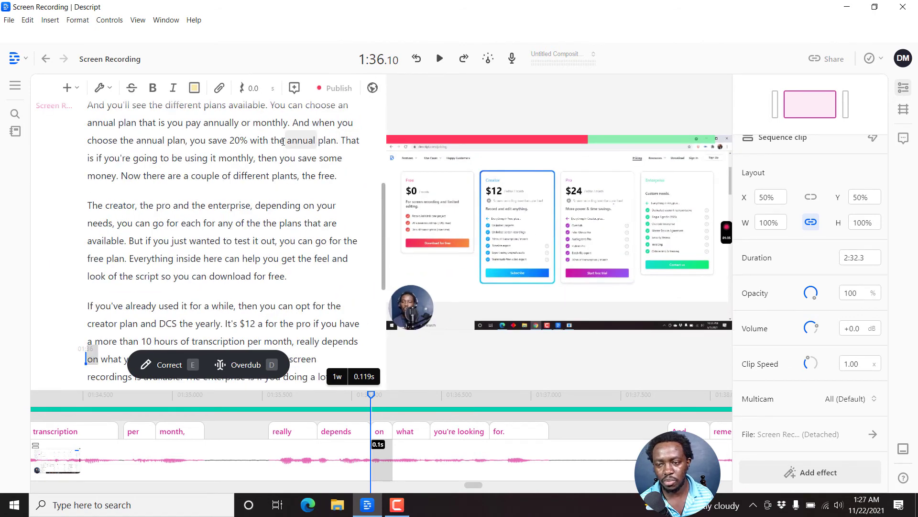
pyautogui.click(909, 86)
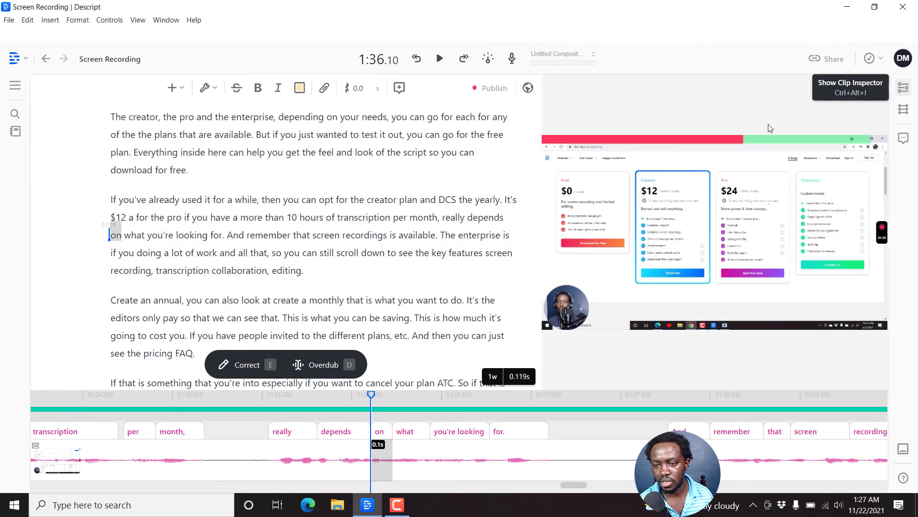
pyautogui.moveTo(540, 114); pyautogui.dragTo(407, 118)
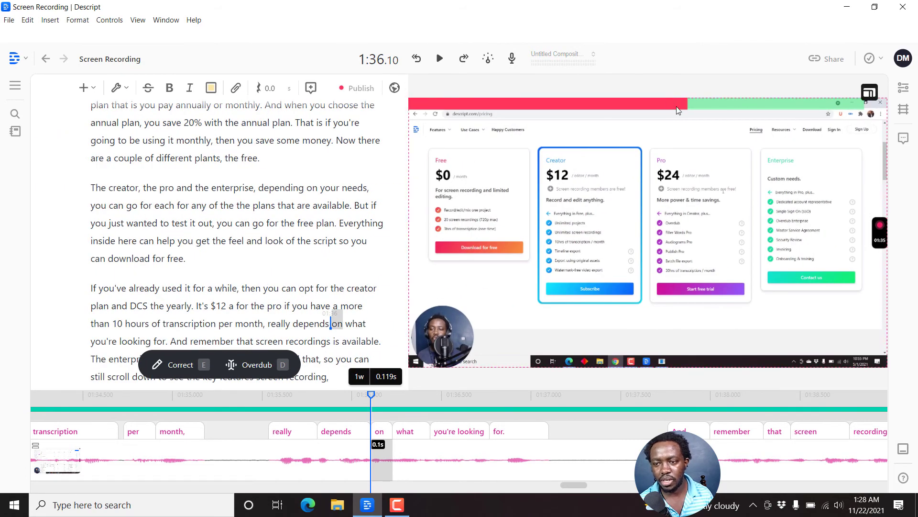
pyautogui.click(791, 106)
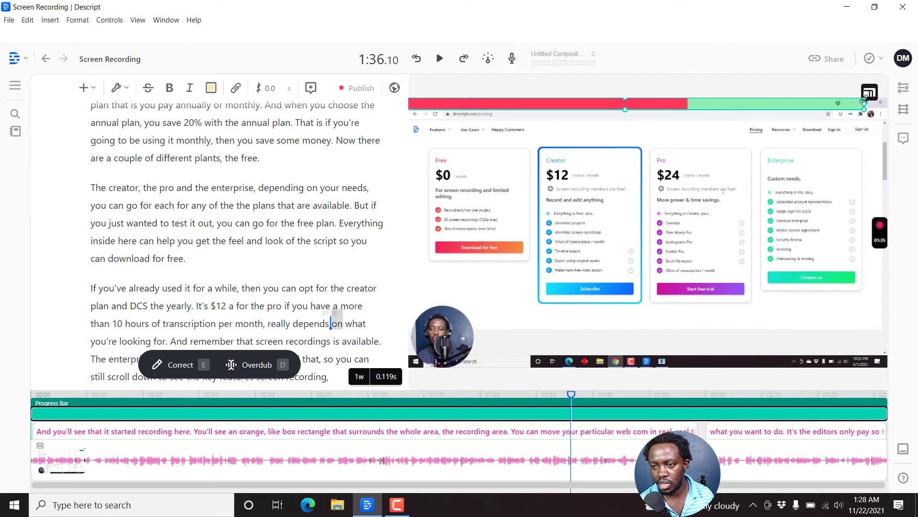
pyautogui.moveTo(866, 103); pyautogui.dragTo(886, 103)
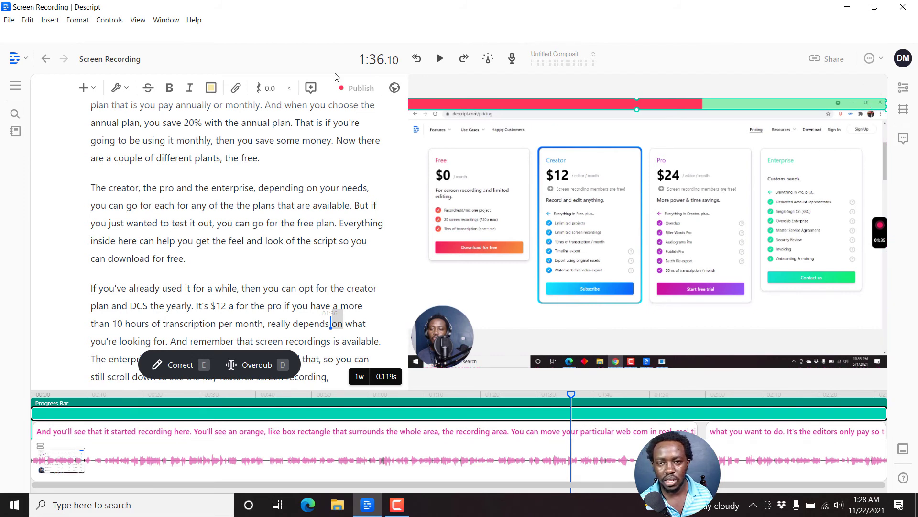
# Step: Play the composition briefly to watch the red fill advance, then pause
pyautogui.click(439, 58)
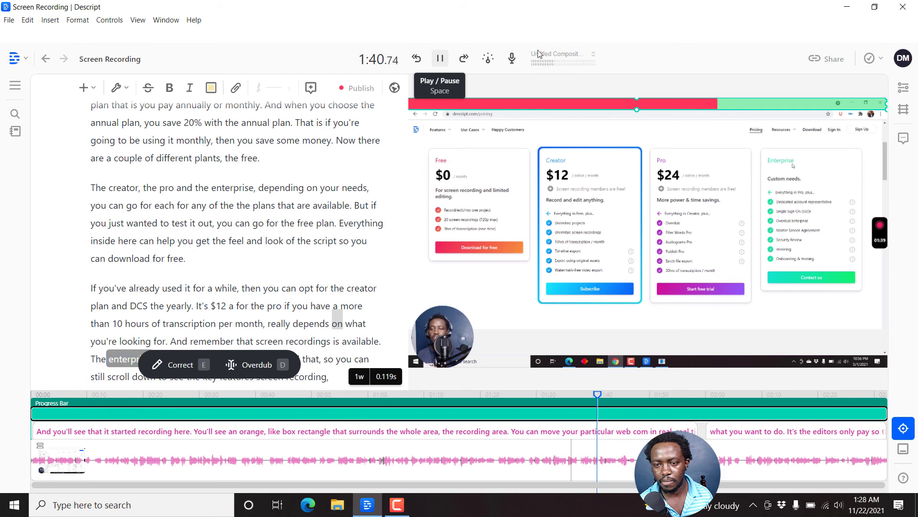
pyautogui.click(440, 61)
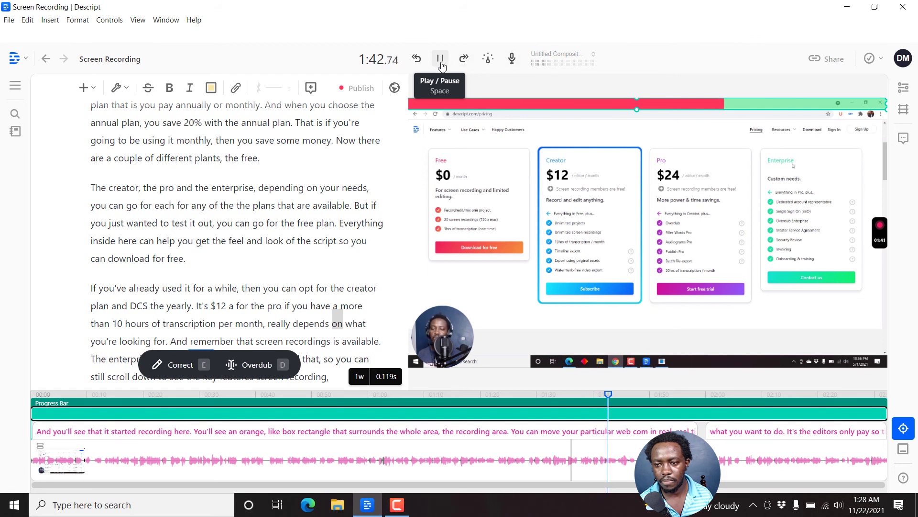